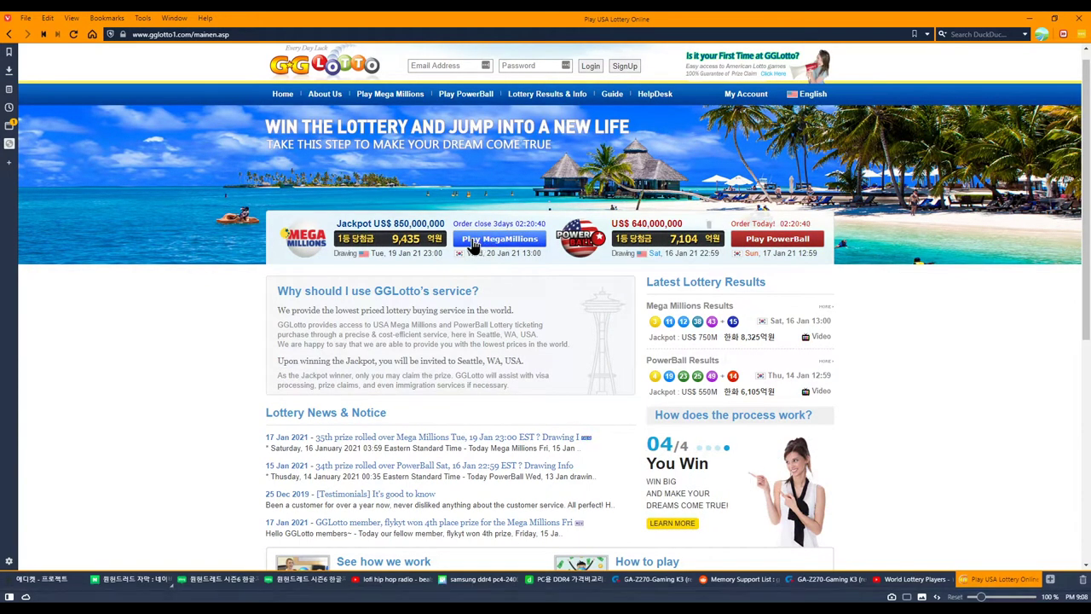
Step: Open the Mega Millions play page and view its five blank game panels
click(483, 242)
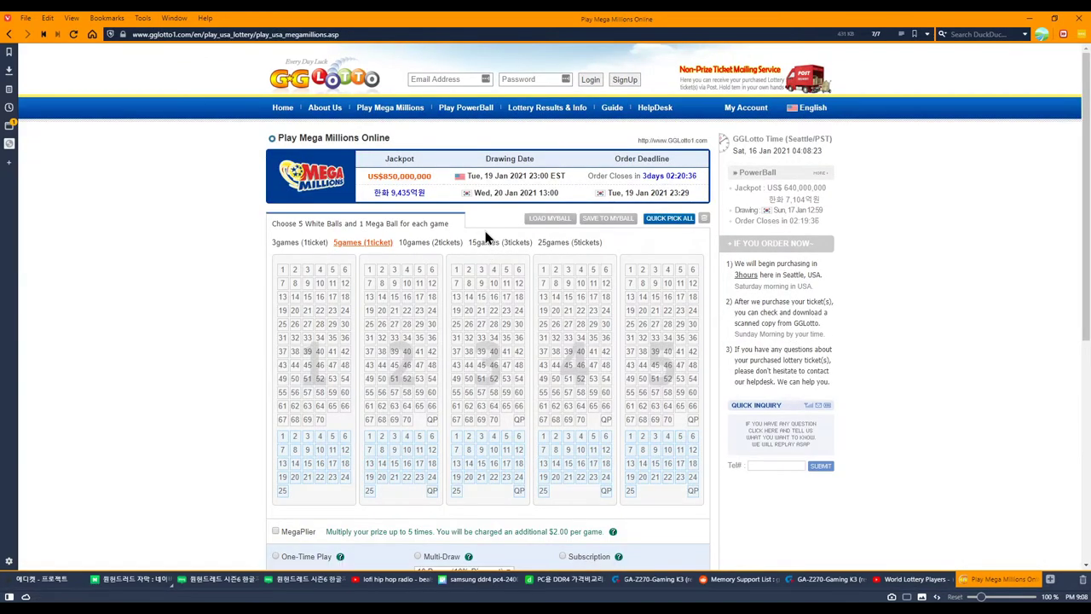
scroll(387, 184, down, 1)
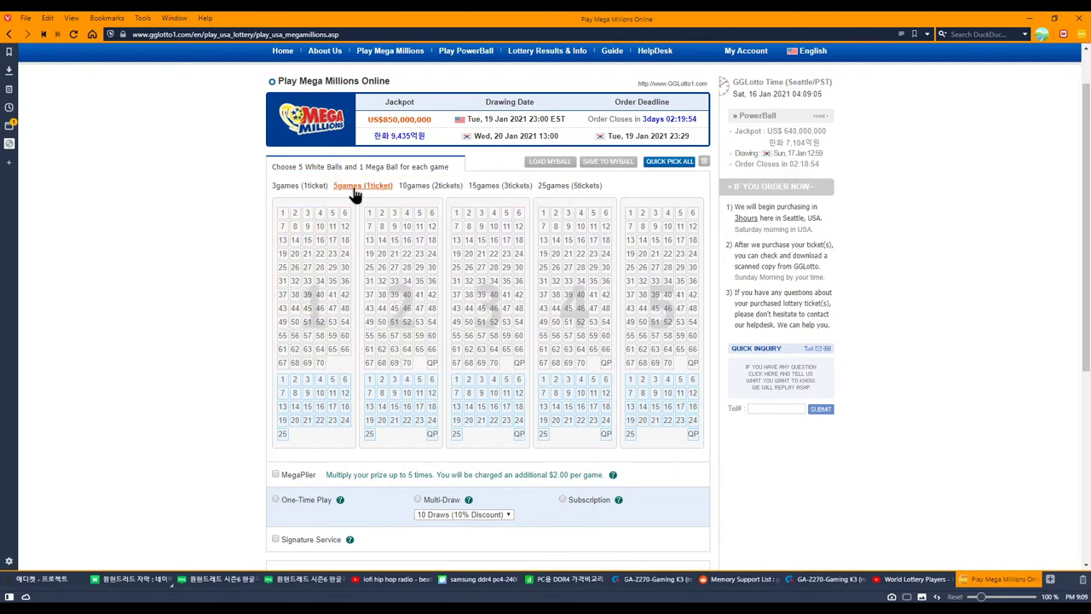
Step: Try the 3-game and 25-game ticket options, then return to 5 games
click(283, 189)
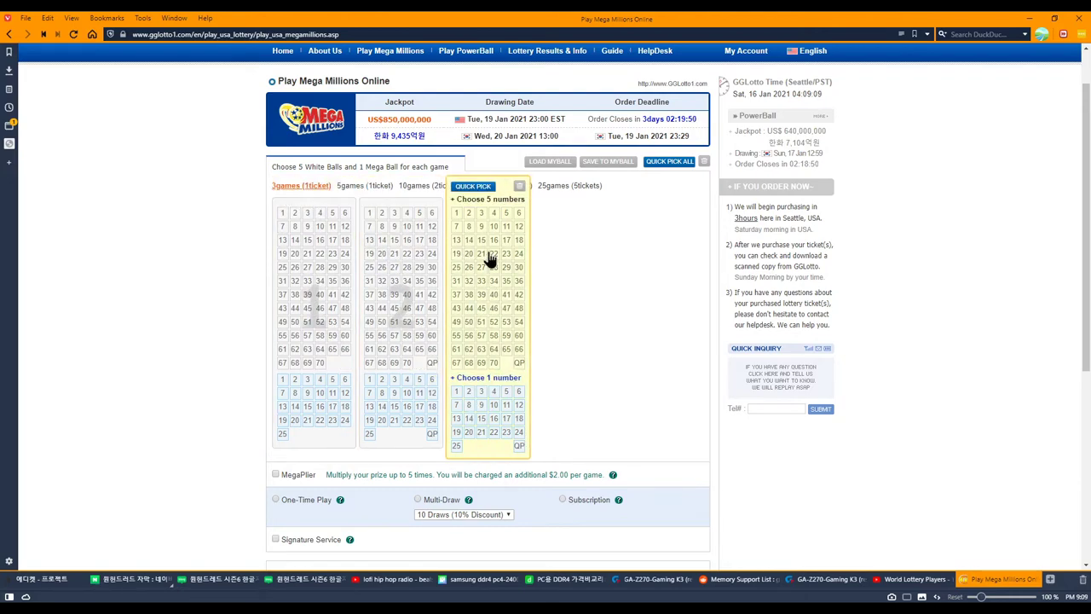
click(555, 187)
scroll(580, 273, down, 3)
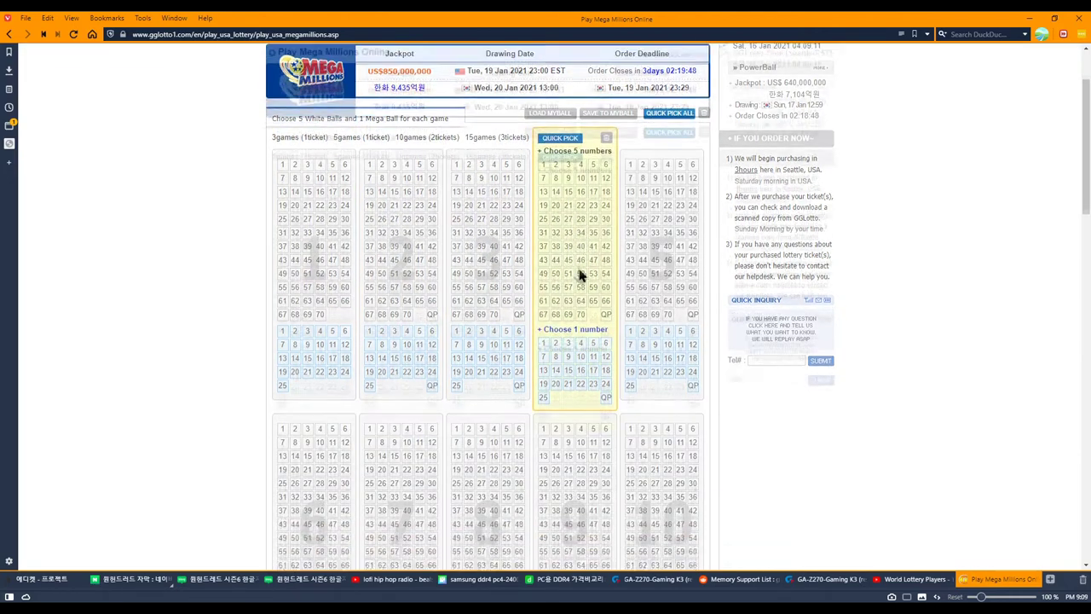
scroll(579, 281, up, 3)
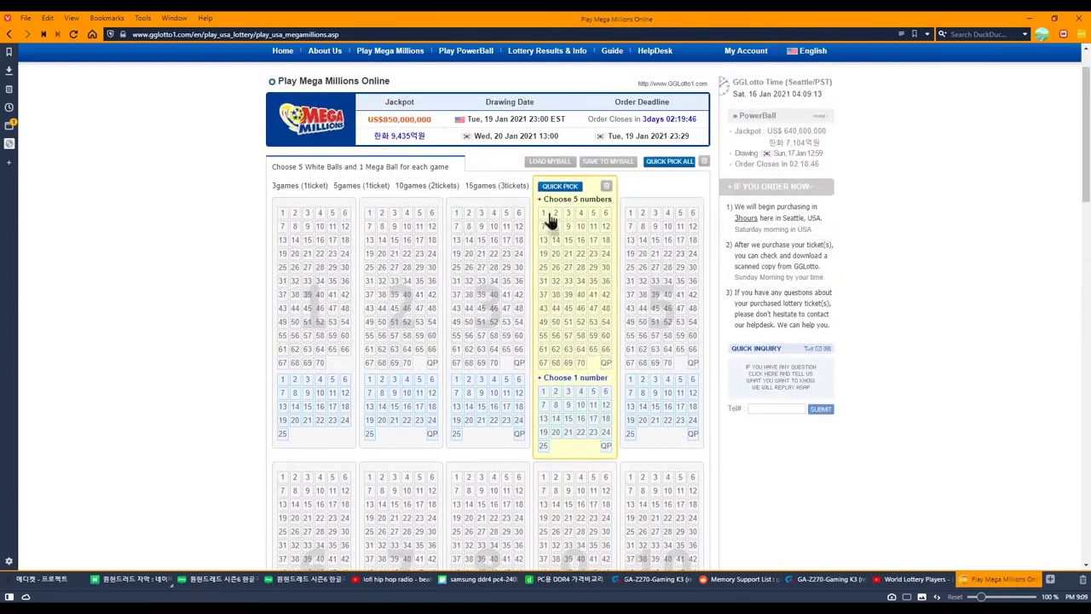
click(356, 189)
scroll(394, 247, down, 1)
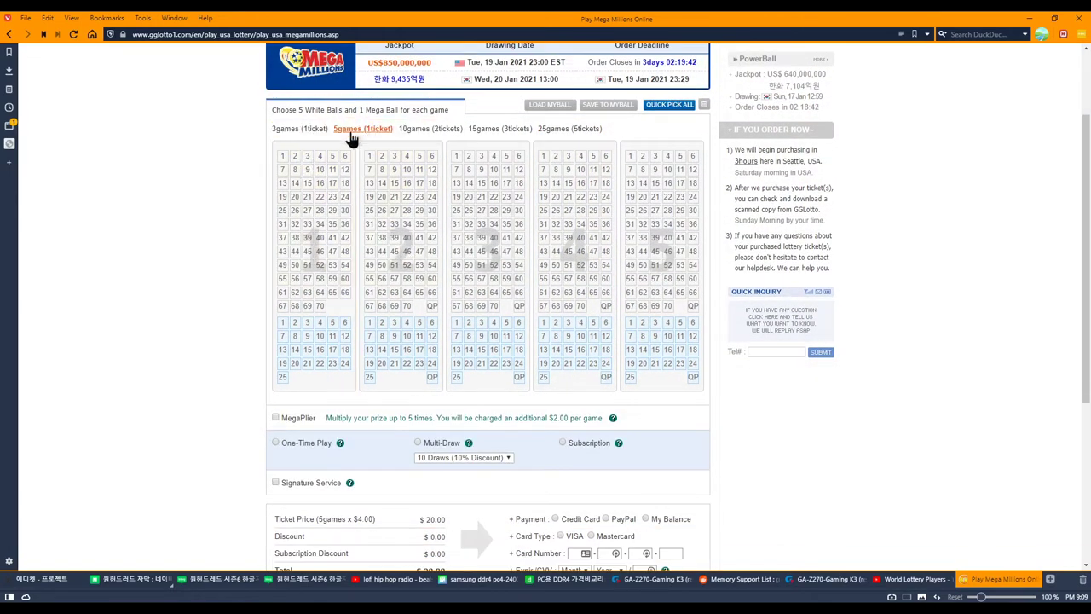
Step: Pick 9, 20, 34, 52, 62 and Mega Ball 16 in the first game
click(307, 169)
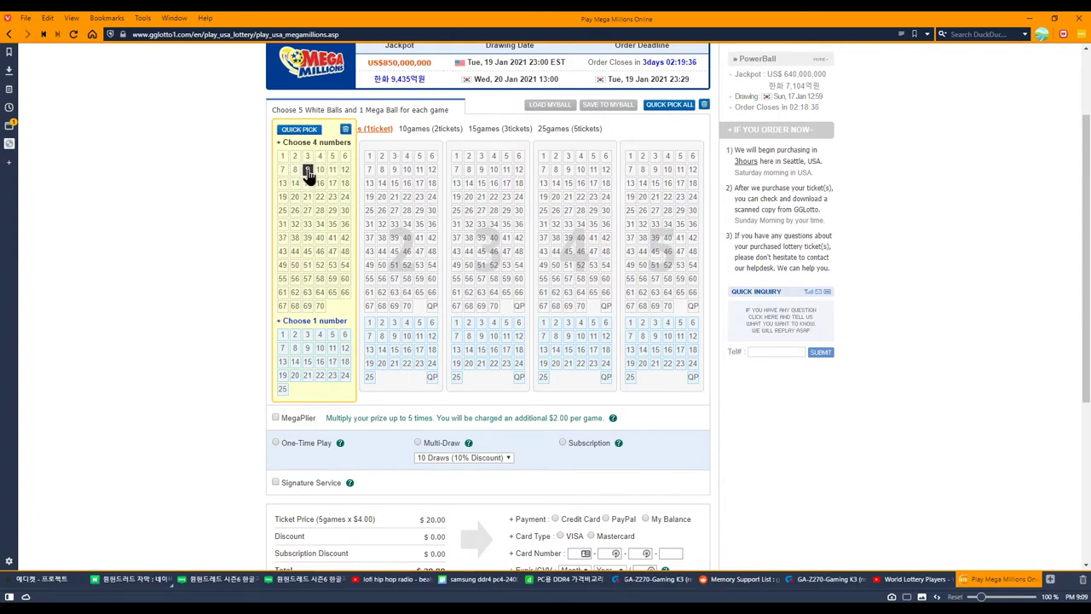
click(295, 197)
click(320, 225)
click(320, 265)
click(295, 292)
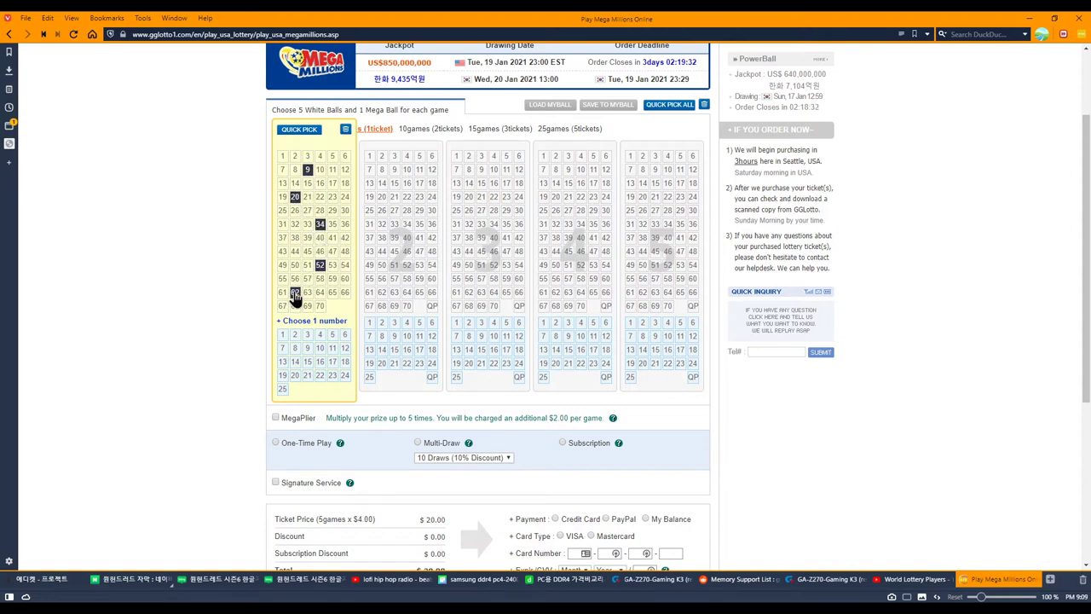
click(321, 362)
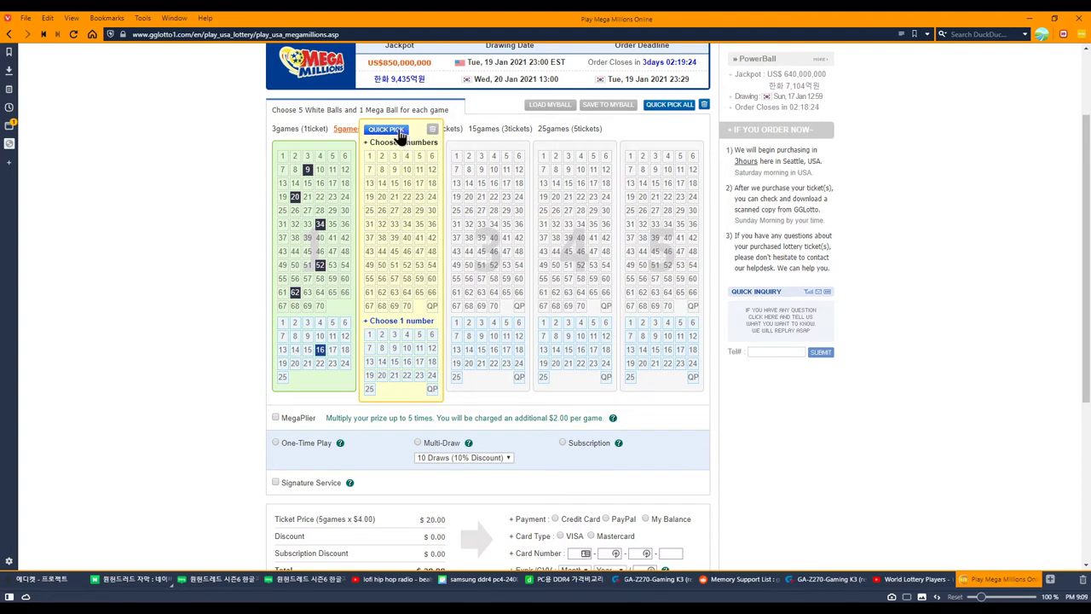
Step: Quick-pick games two, three and four, and pick 1 to start game five
click(397, 136)
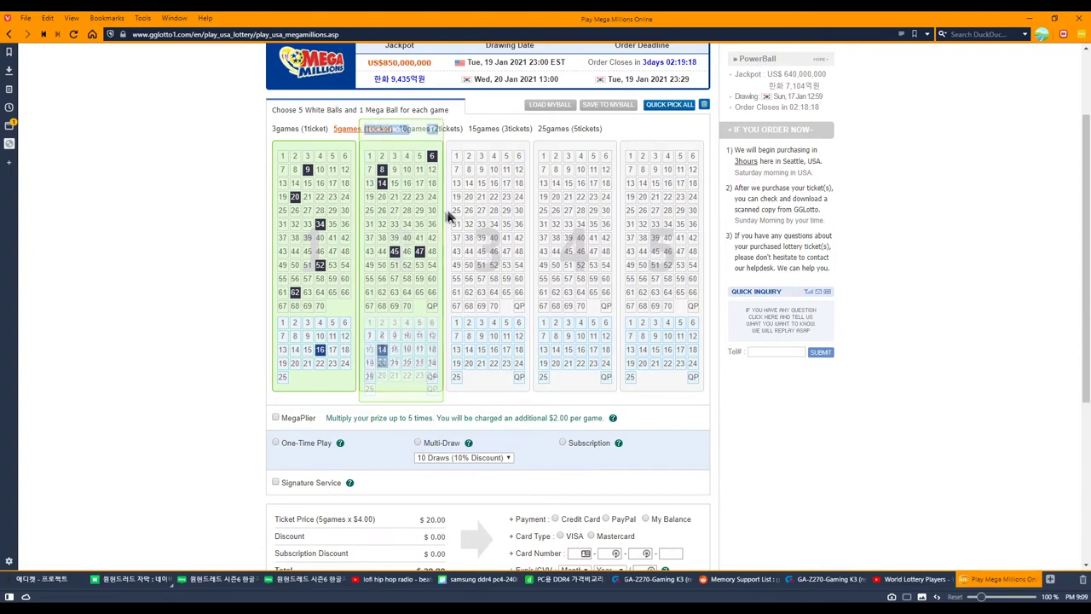
mouse_move(490, 137)
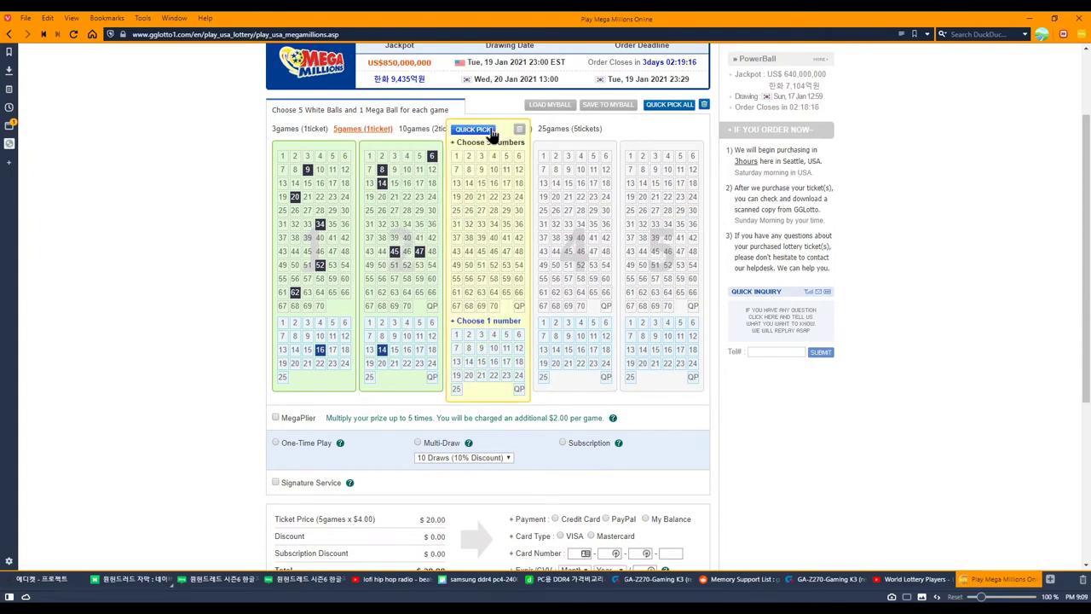
click(492, 132)
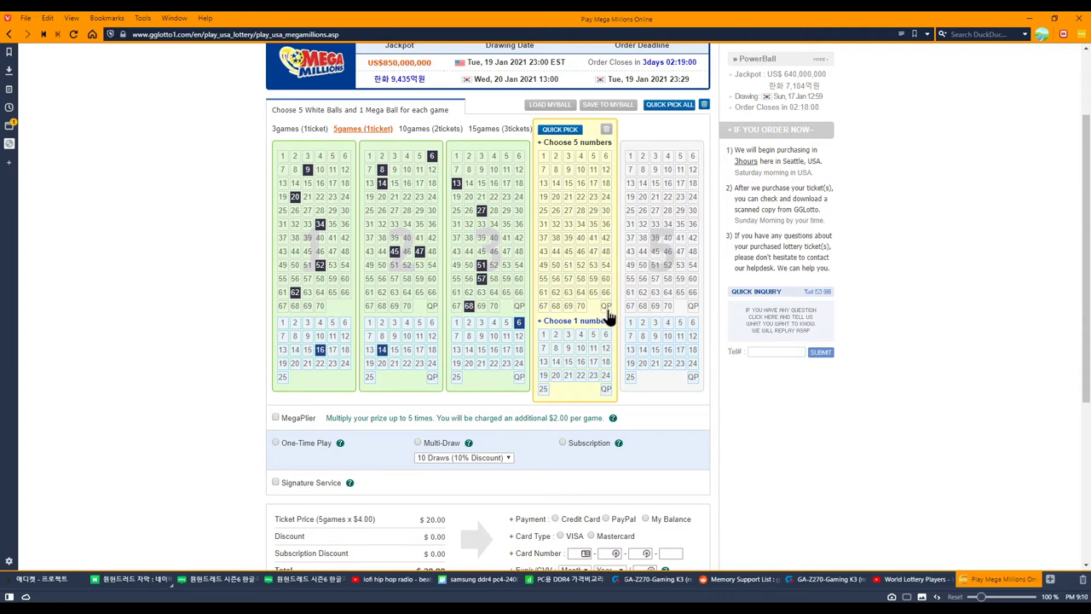
click(605, 307)
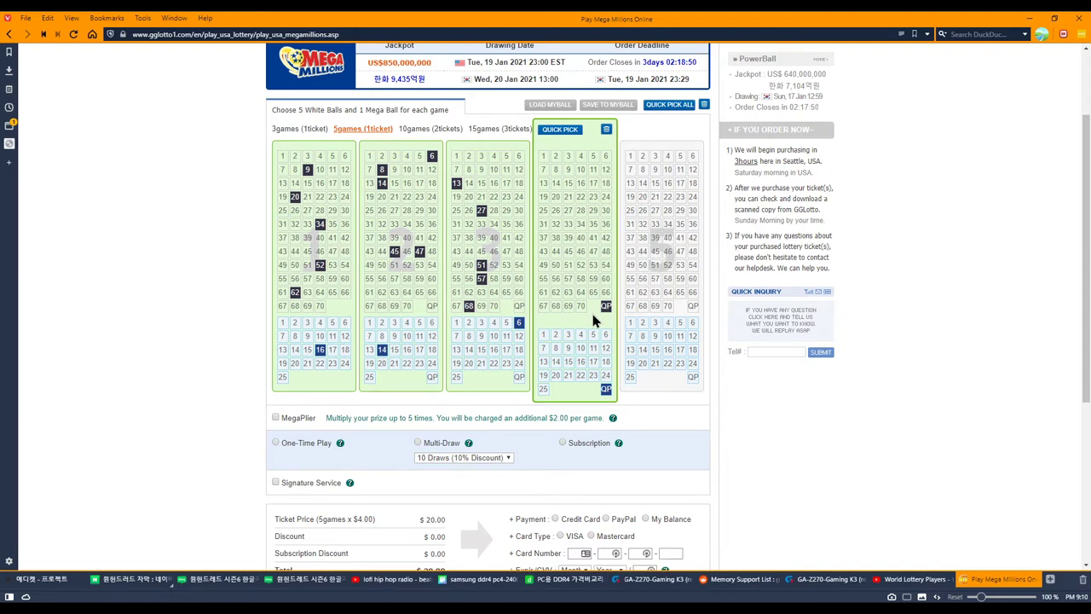
click(638, 317)
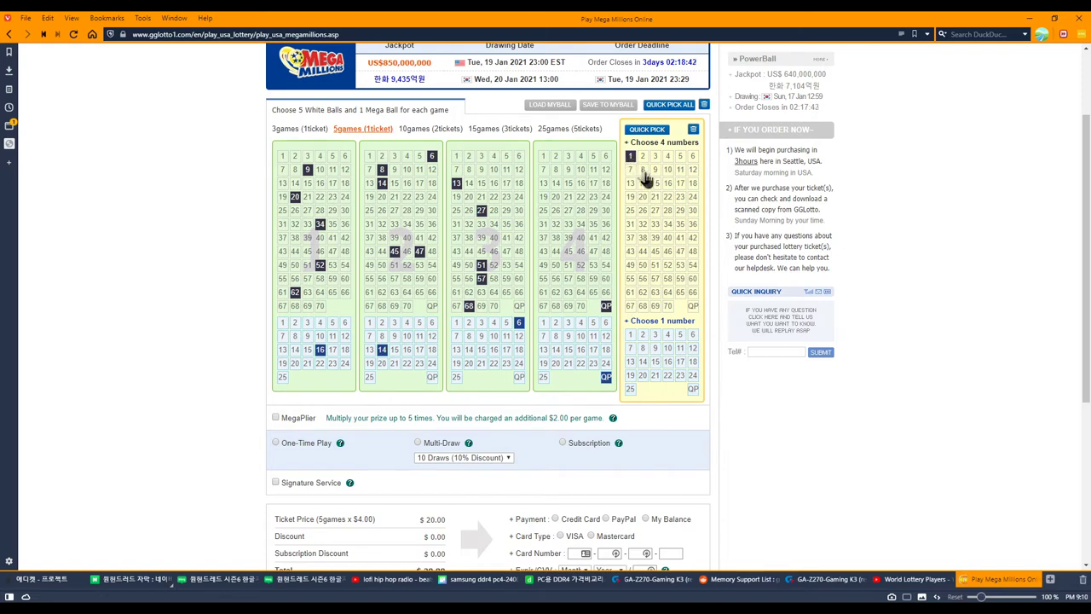
Step: Complete the fifth game with 17, 26, 48, 69 and Mega Ball 13
click(679, 184)
click(643, 211)
click(692, 251)
click(654, 306)
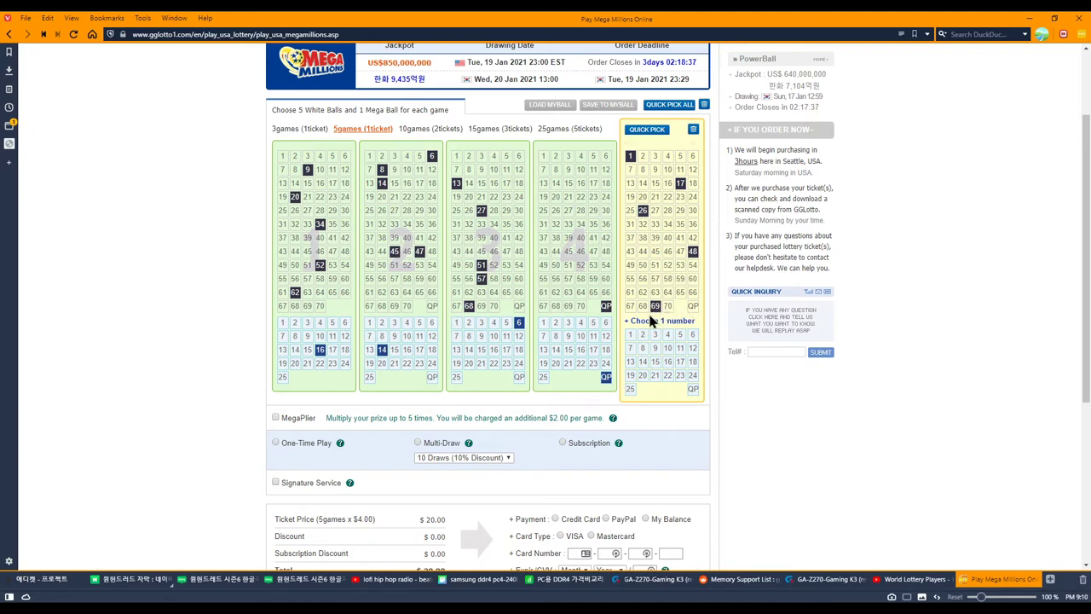
click(631, 362)
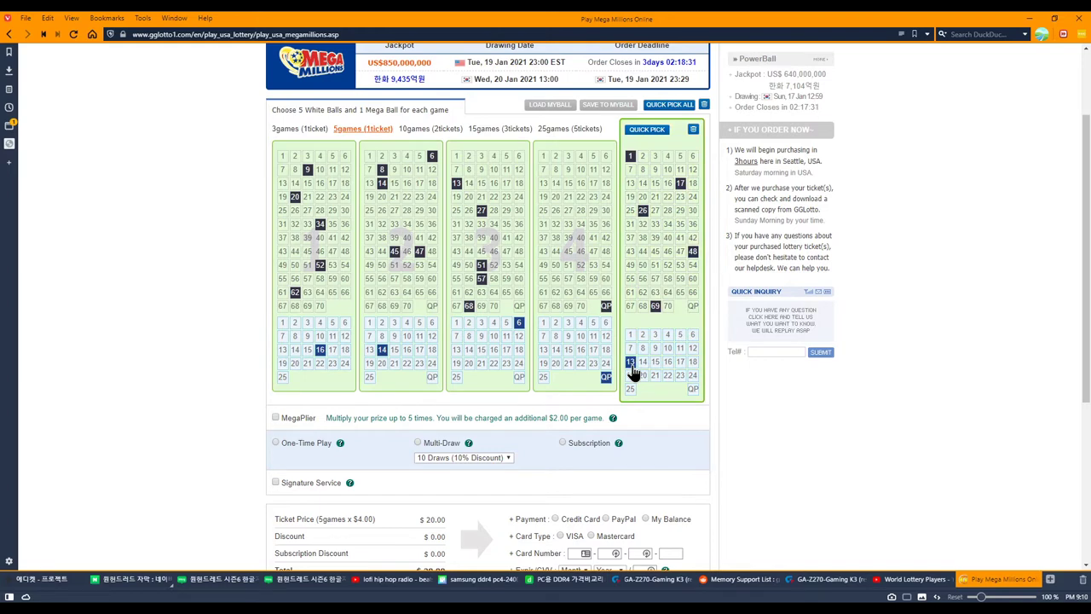
Step: Select Subscription and highlight its discount and total in the price summary
scroll(628, 370, down, 1)
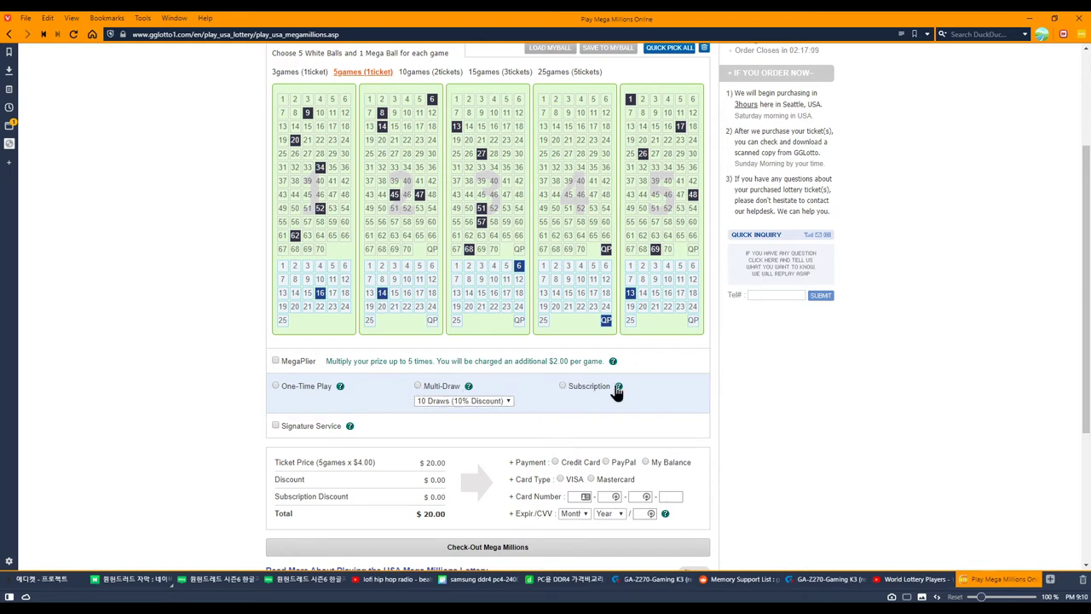
click(563, 387)
drag(430, 501, 448, 504)
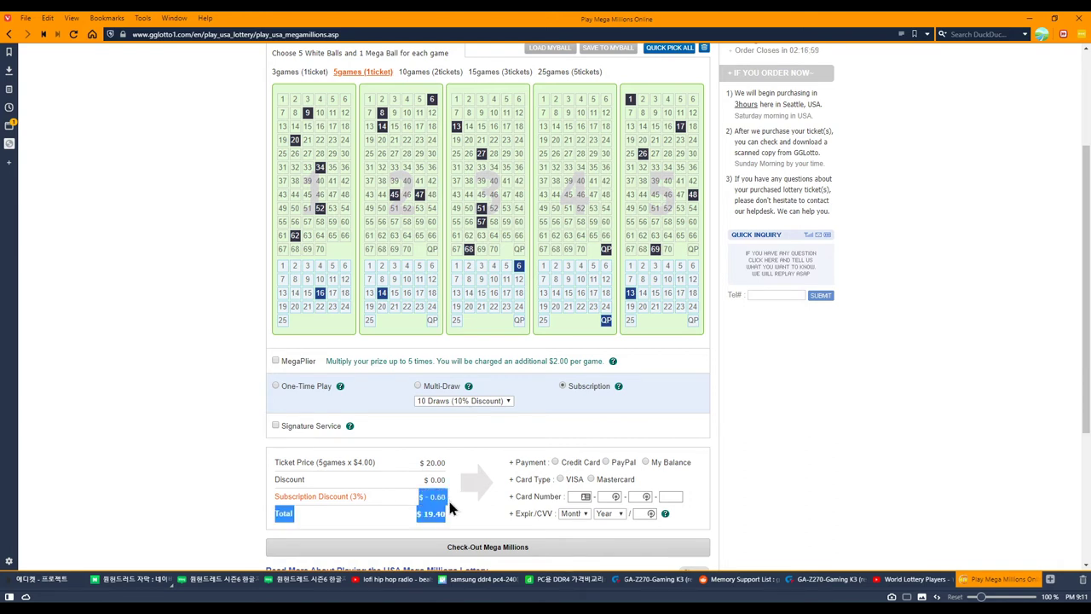
click(449, 504)
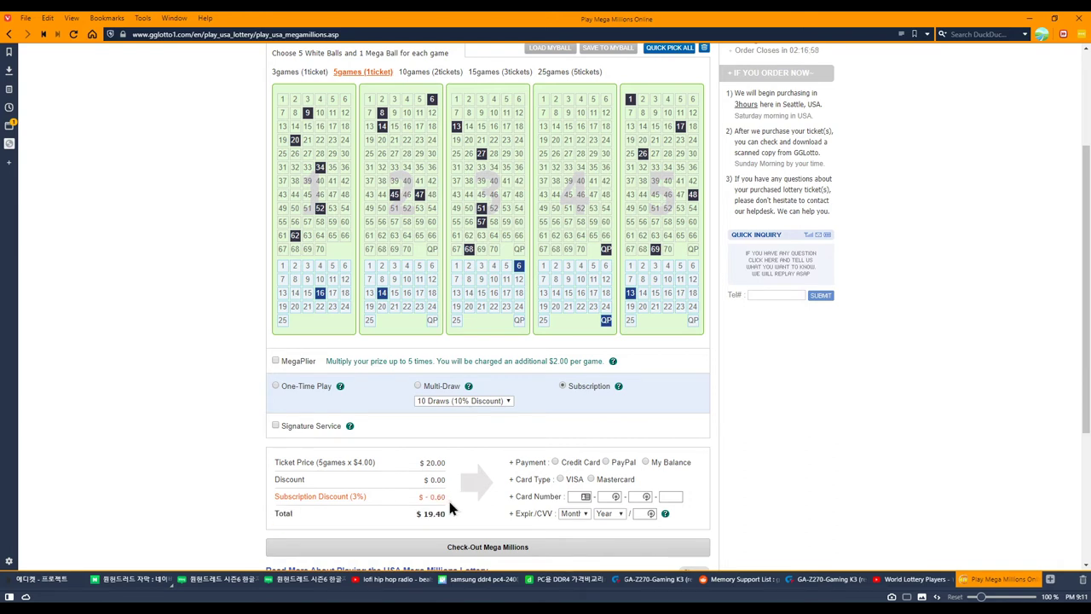
Step: Switch to a 10-draw Multi-Draw, checking the $200.00 price, discount and $180.00 total
click(417, 387)
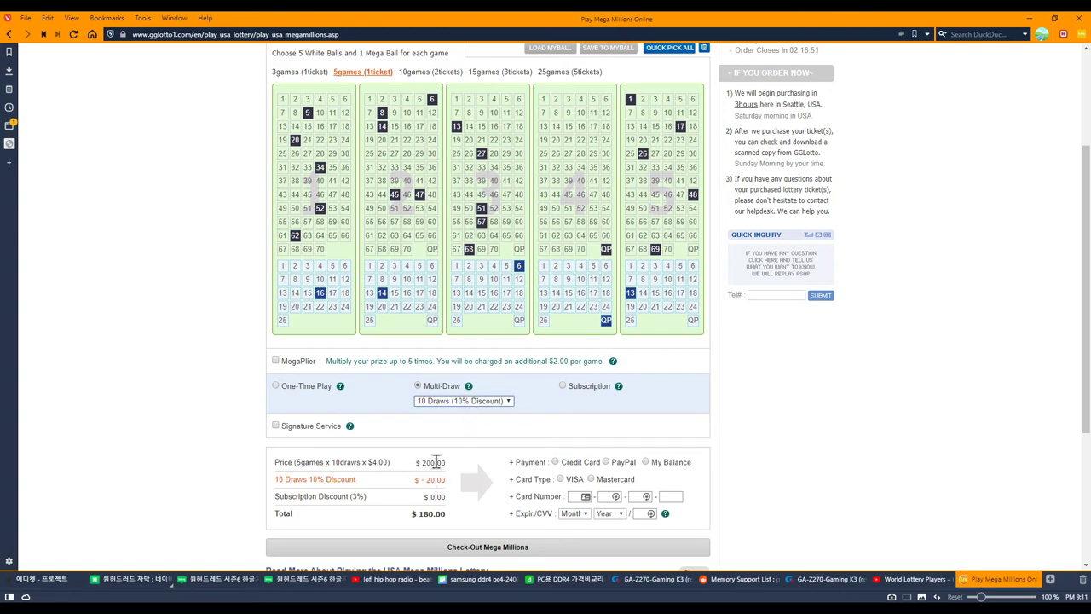
drag(416, 462, 447, 463)
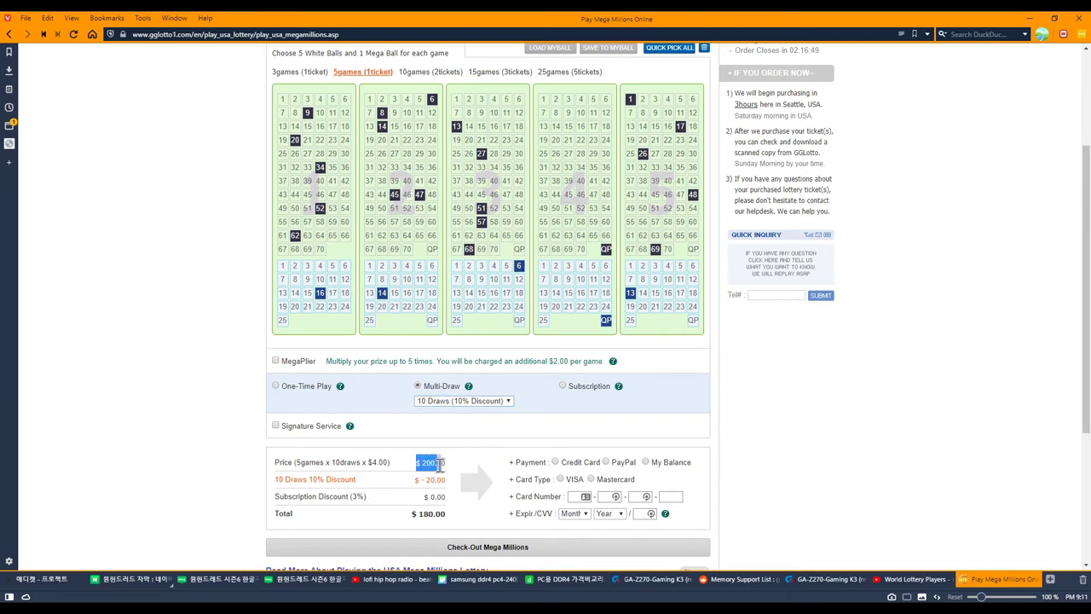
click(393, 477)
drag(418, 462, 440, 463)
click(457, 463)
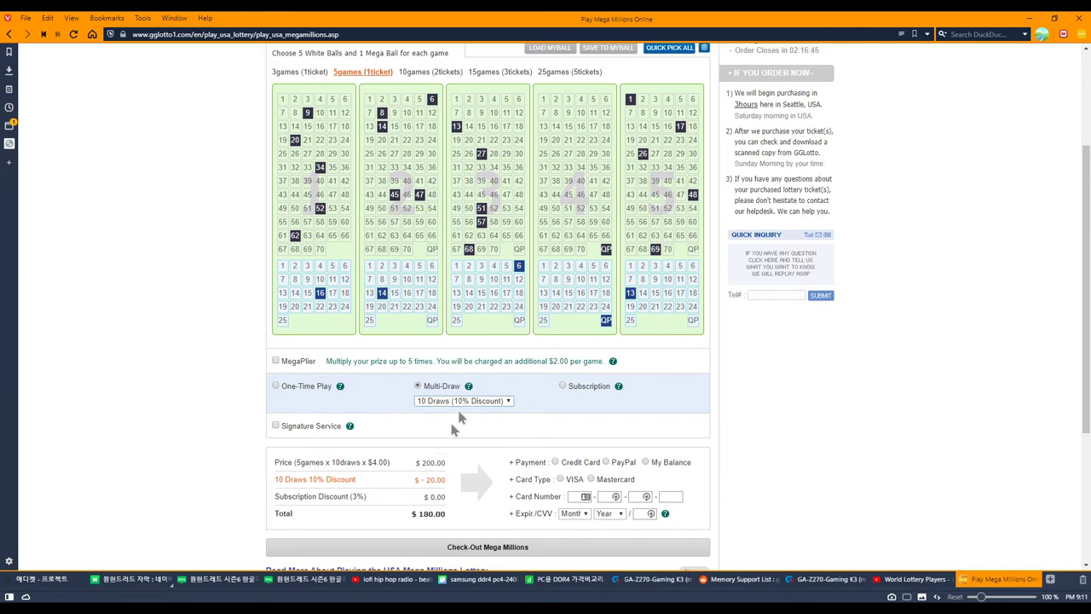
drag(413, 495, 451, 488)
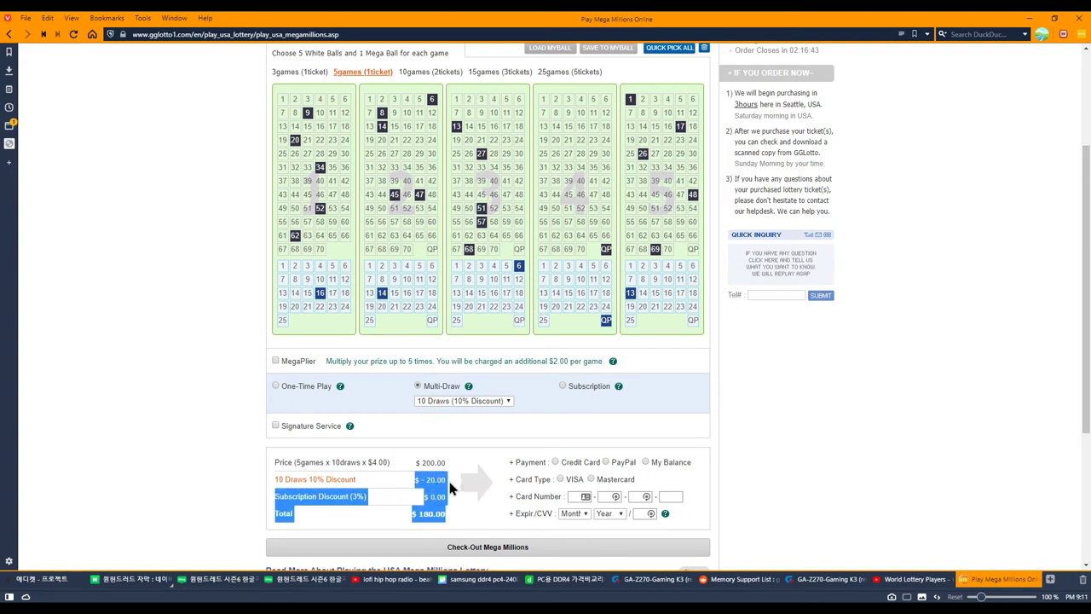
drag(410, 513, 450, 513)
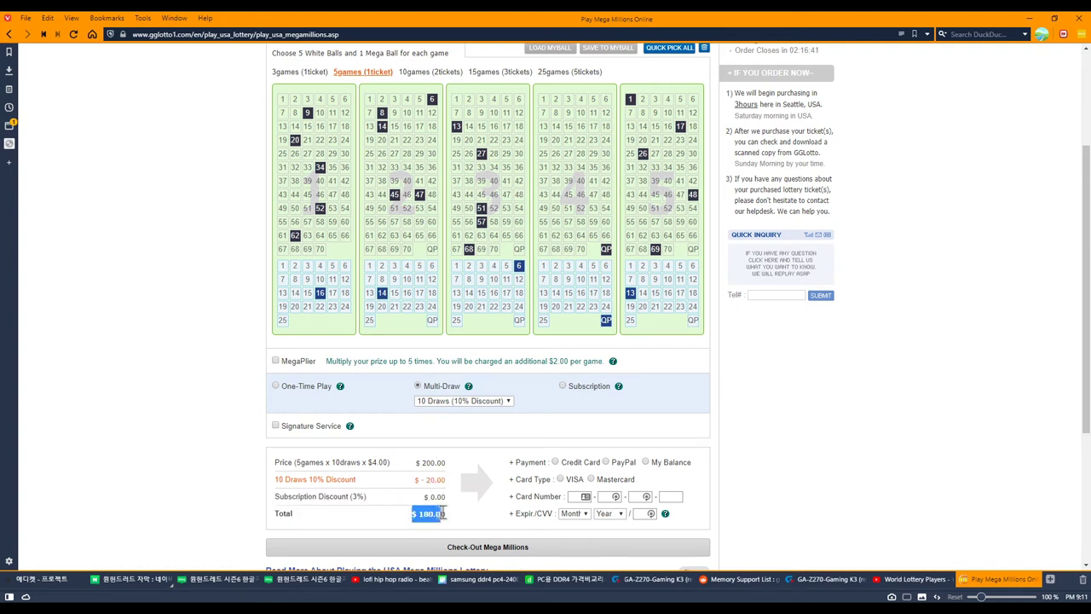
click(454, 513)
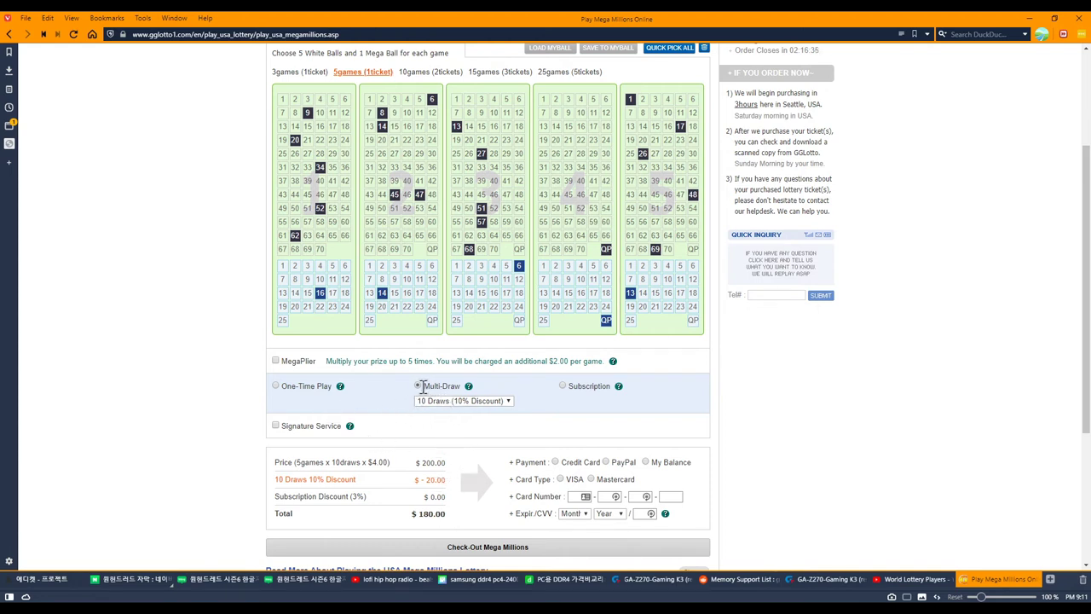
Step: Choose the One-Time Play option, dropping the five-game total to $20.00
click(274, 385)
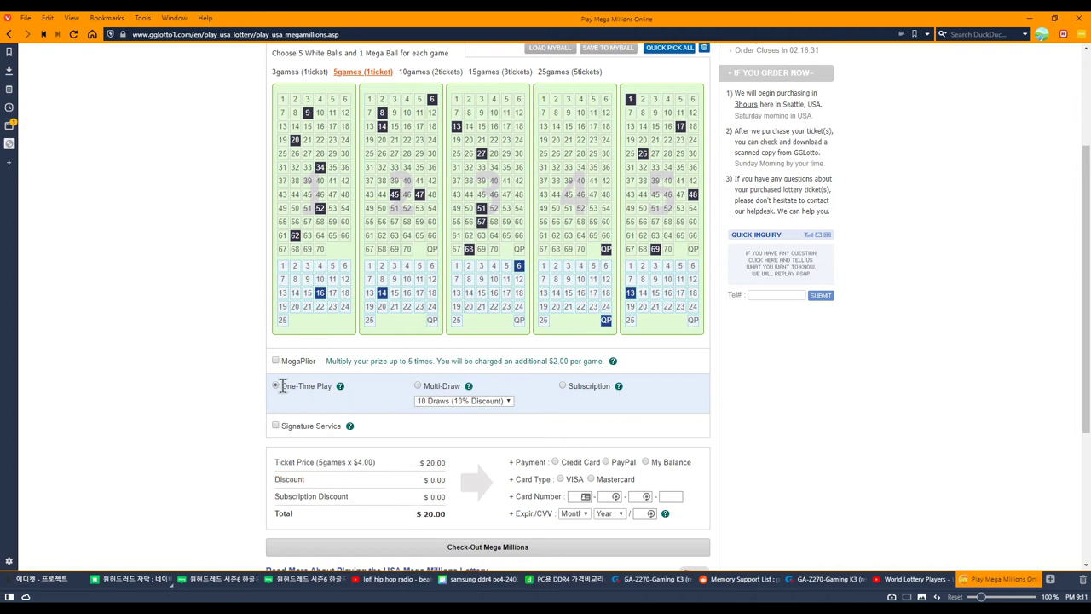